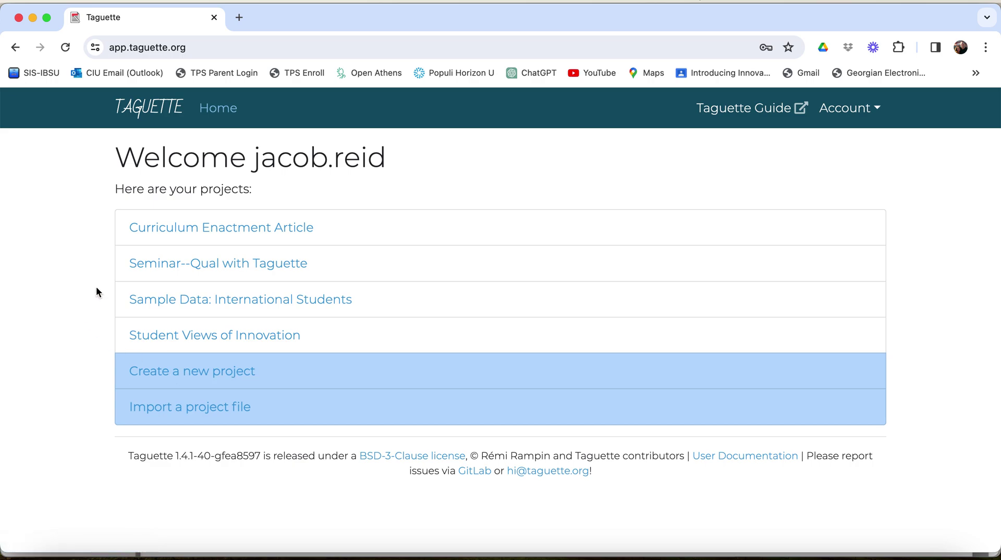
Open the 'Sample Data: International Students' project to list its five interview documents
{"action": "left_click", "coordinate": [217, 301]}
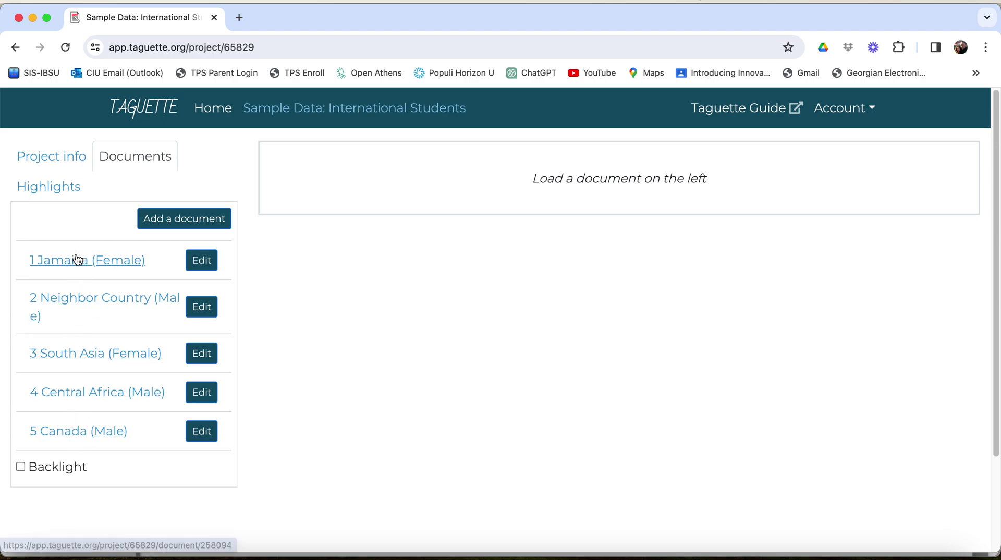
{"action": "left_click", "coordinate": [172, 219]}
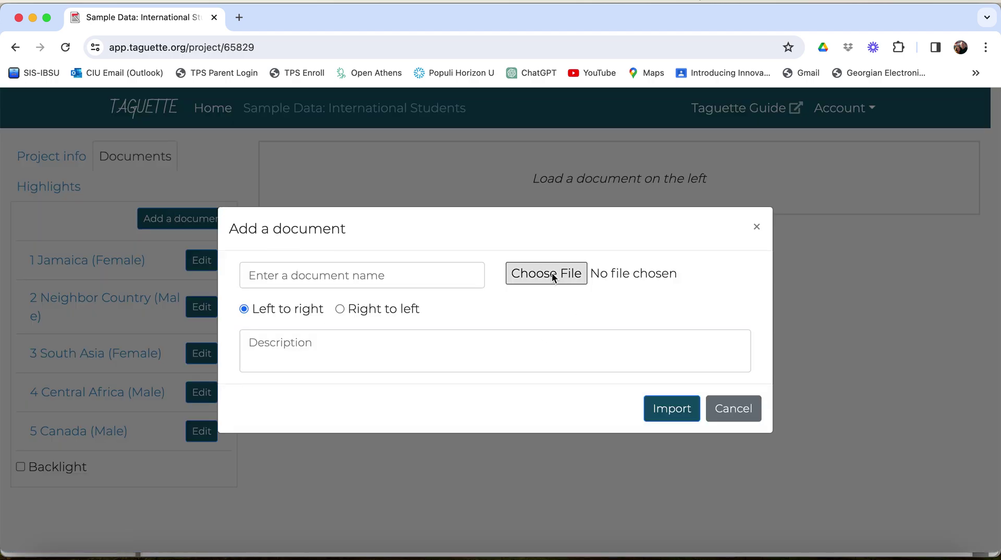
{"action": "left_click", "coordinate": [327, 272]}
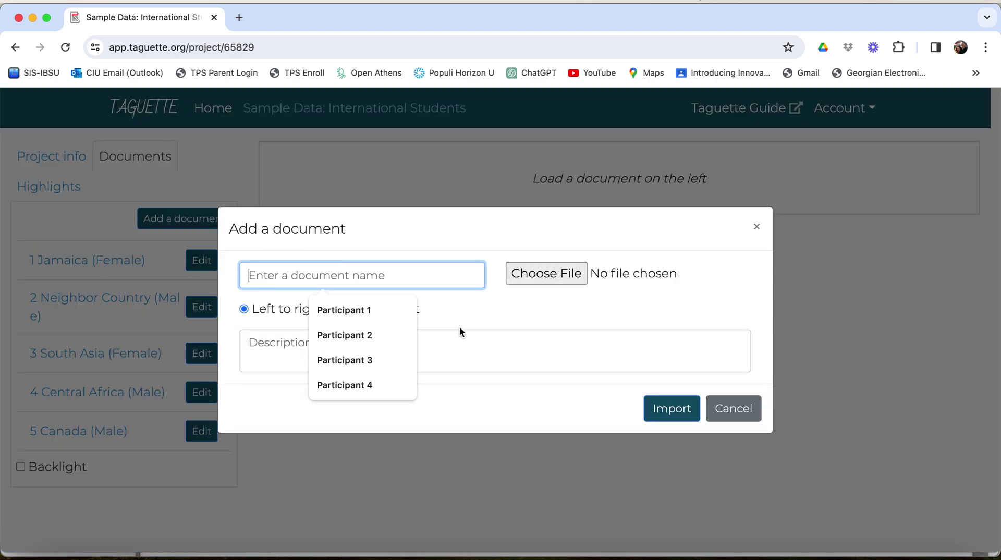
{"action": "left_click", "coordinate": [467, 309]}
{"action": "left_click", "coordinate": [319, 339]}
{"action": "left_click", "coordinate": [725, 409]}
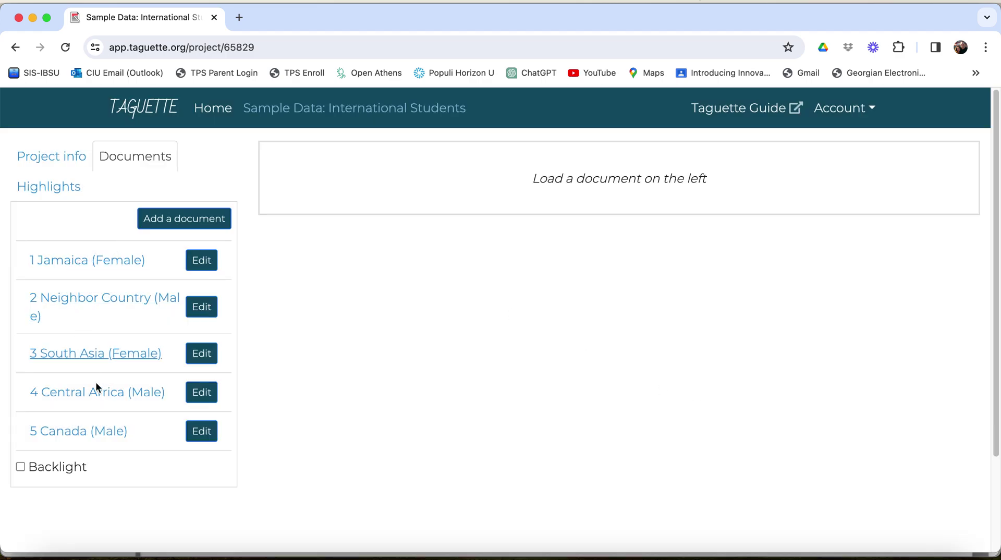
Browse the Jamaica, Neighbor Country and South Asia transcripts, ending on 1 Jamaica (Female)
{"action": "left_click", "coordinate": [95, 263]}
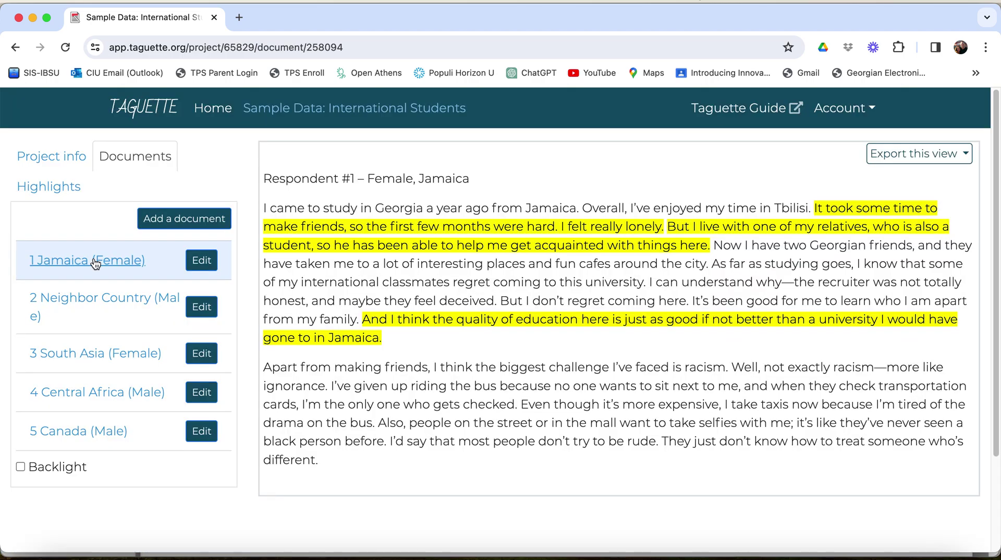
{"action": "left_click", "coordinate": [99, 305]}
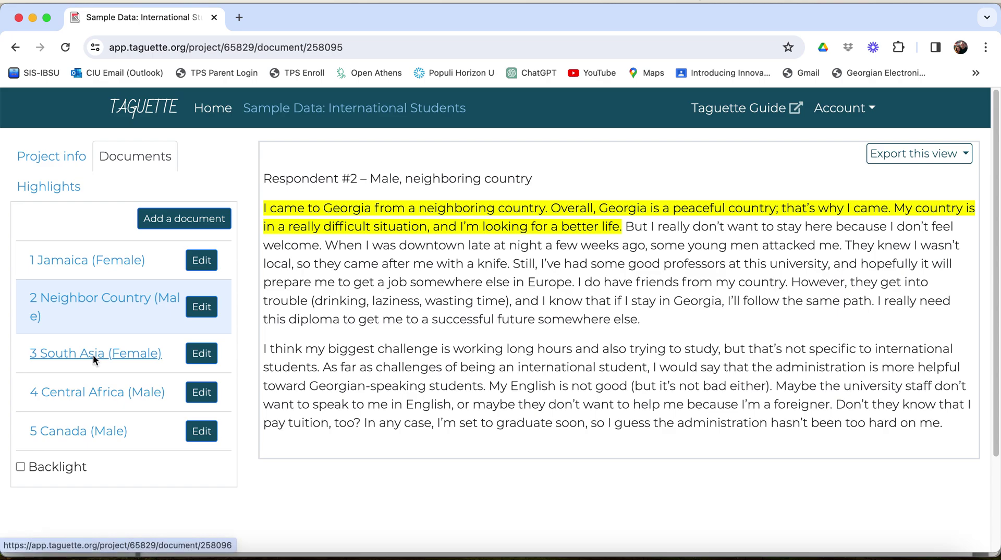
{"action": "left_click", "coordinate": [93, 354]}
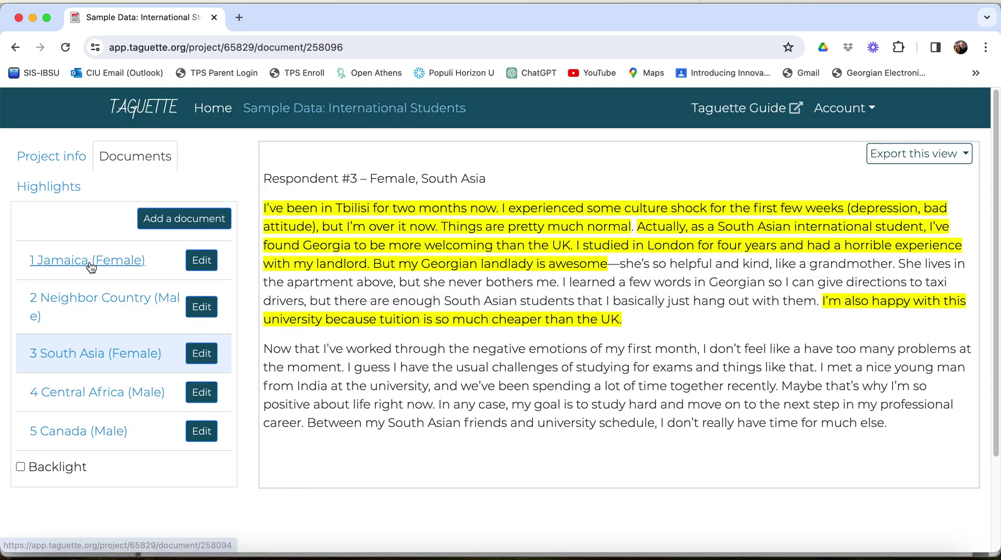
{"action": "left_click", "coordinate": [91, 264]}
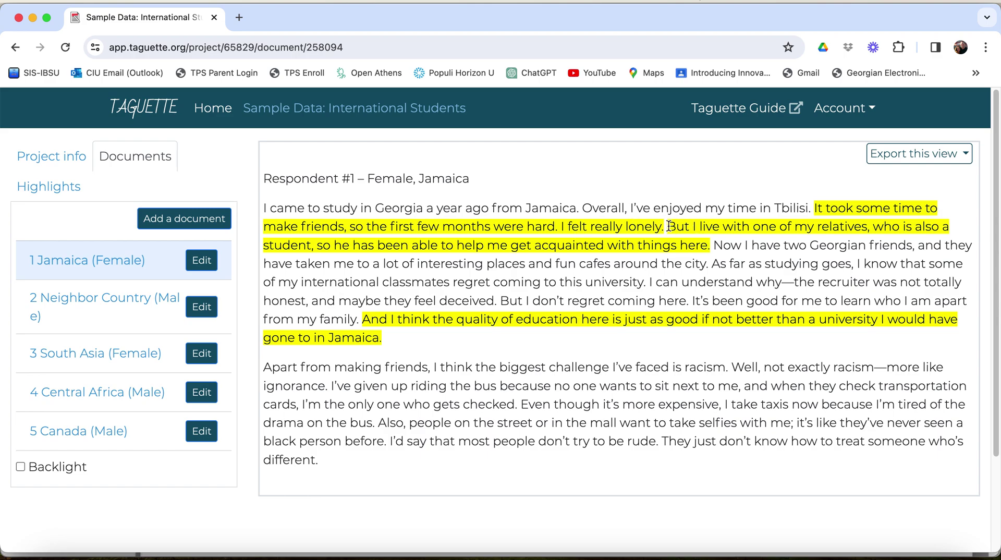
{"action": "mouse_move", "coordinate": [668, 226]}
Open 4 Central Africa (Male) and highlight the passage about Europe and citizenship
{"action": "left_click", "coordinate": [97, 391]}
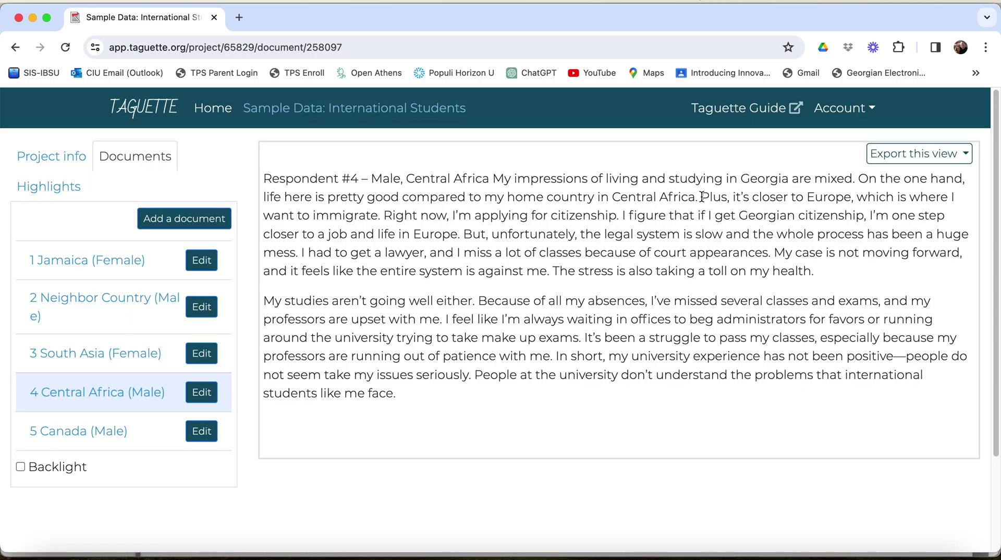
{"action": "left_click_drag", "start_coordinate": [702, 197], "coordinate": [458, 232]}
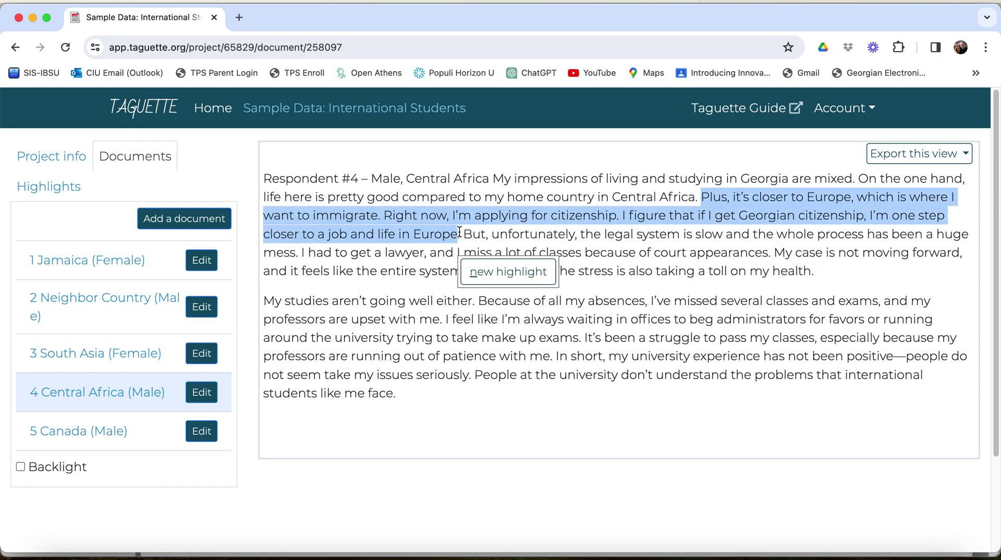
{"action": "left_click", "coordinate": [498, 276]}
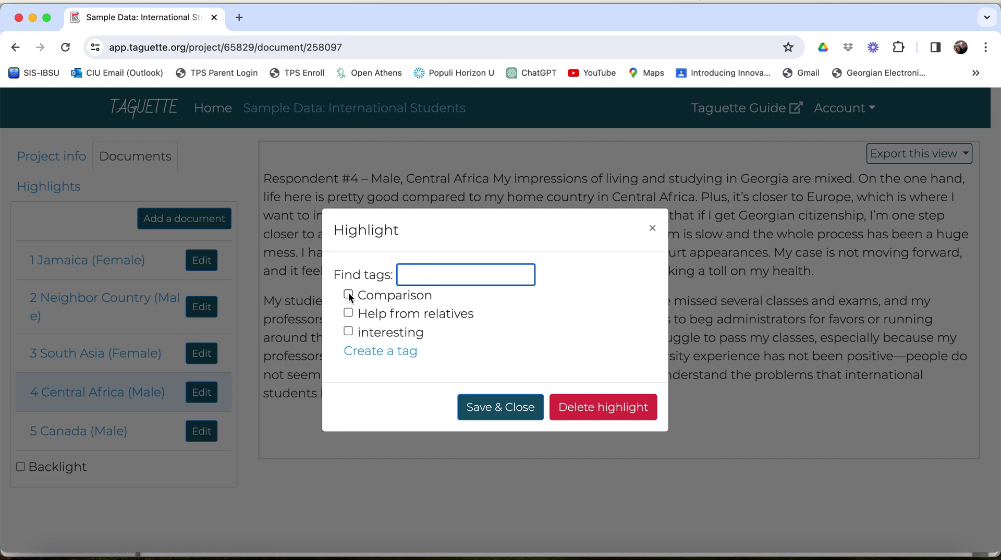
Leave Comparison unticked on the highlight and start a new tag for it
{"action": "left_click", "coordinate": [348, 294]}
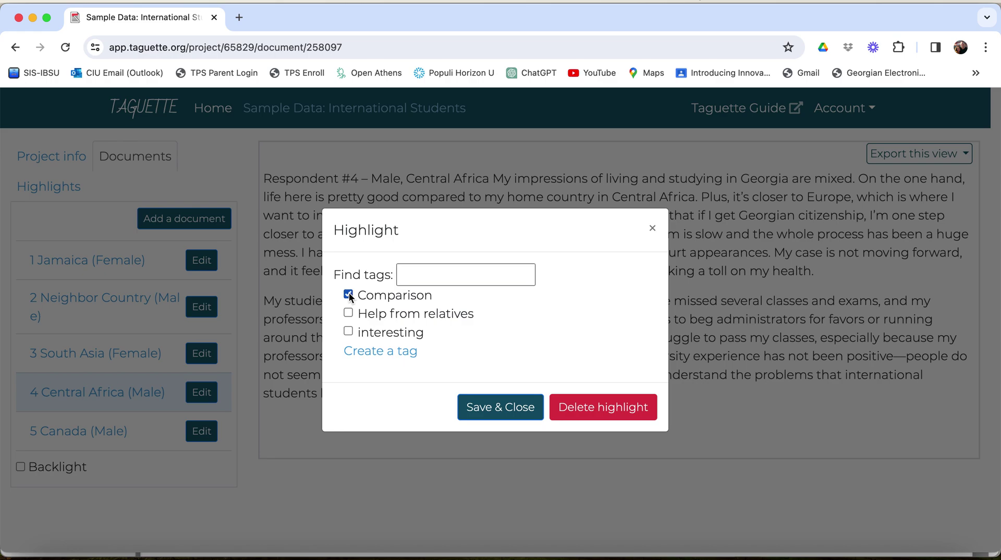
{"action": "left_click", "coordinate": [349, 295]}
{"action": "left_click", "coordinate": [365, 353]}
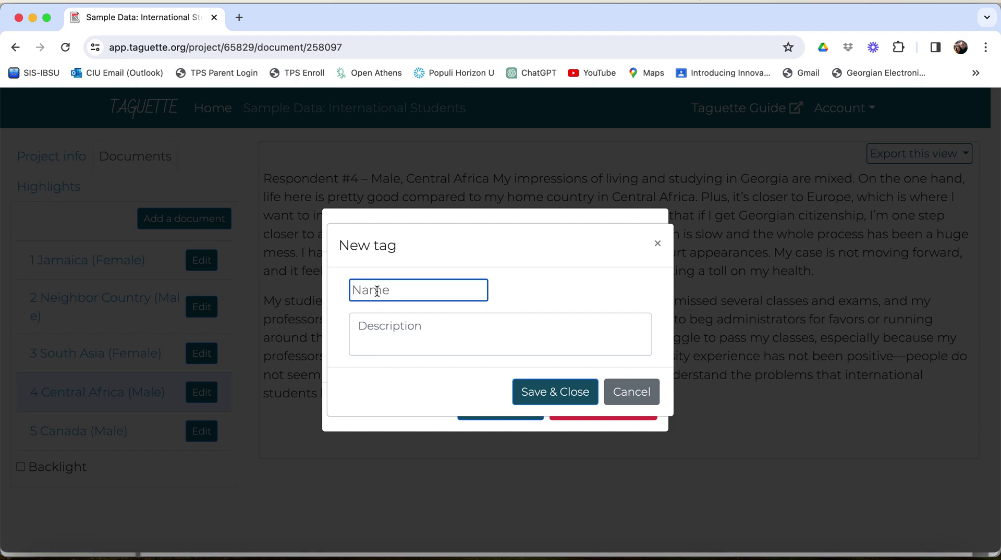
Name the new tag 'Instrumental motivation', correcting the typos
{"action": "type", "text": "Instrumnenta"}
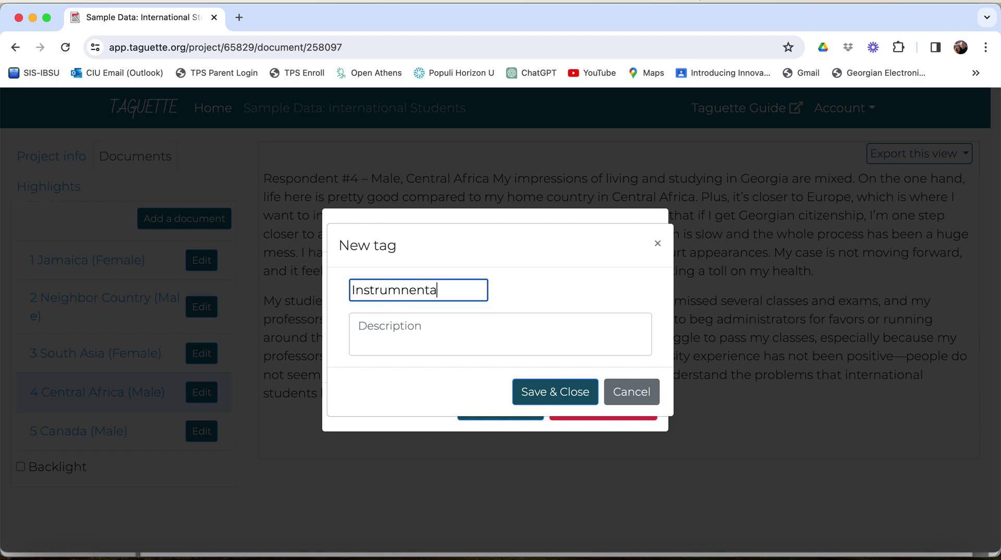
{"action": "key", "text": "BackSpace"}
{"action": "key", "text": "BackSpace"}
{"action": "key", "text": "BackSpace"}
{"action": "key", "text": "BackSpace"}
{"action": "key", "text": "BackSpace"}
{"action": "type", "text": "eenta"}
{"action": "key", "text": "BackSpace"}
{"action": "key", "text": "BackSpace"}
{"action": "key", "text": "BackSpace"}
{"action": "key", "text": "BackSpace"}
{"action": "type", "text": "nbta"}
{"action": "key", "text": "BackSpace"}
{"action": "key", "text": "BackSpace"}
{"action": "key", "text": "BackSpace"}
{"action": "type", "text": "tal motiv"}
{"action": "key", "text": "BackSpace"}
{"action": "type", "text": "tivatoni"}
{"action": "key", "text": "BackSpace"}
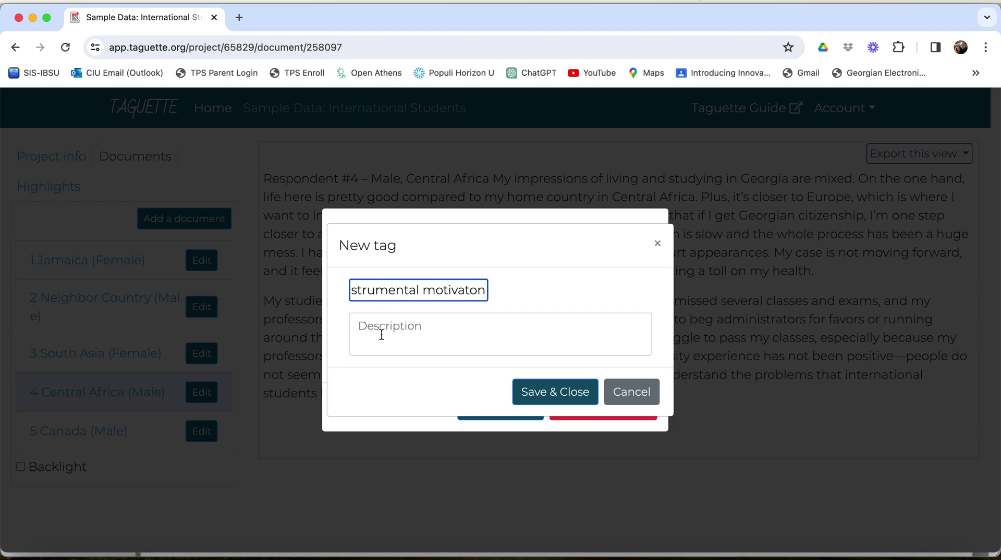
{"action": "key", "text": "Left"}
{"action": "key", "text": "Left"}
{"action": "key", "text": "Left"}
{"action": "key", "text": "Left"}
{"action": "key", "text": "Right"}
{"action": "key", "text": "Right"}
{"action": "type", "text": "i"}
Save the tag onto the Europe highlight, then select the legal-system-troubles passage
{"action": "left_click", "coordinate": [544, 395]}
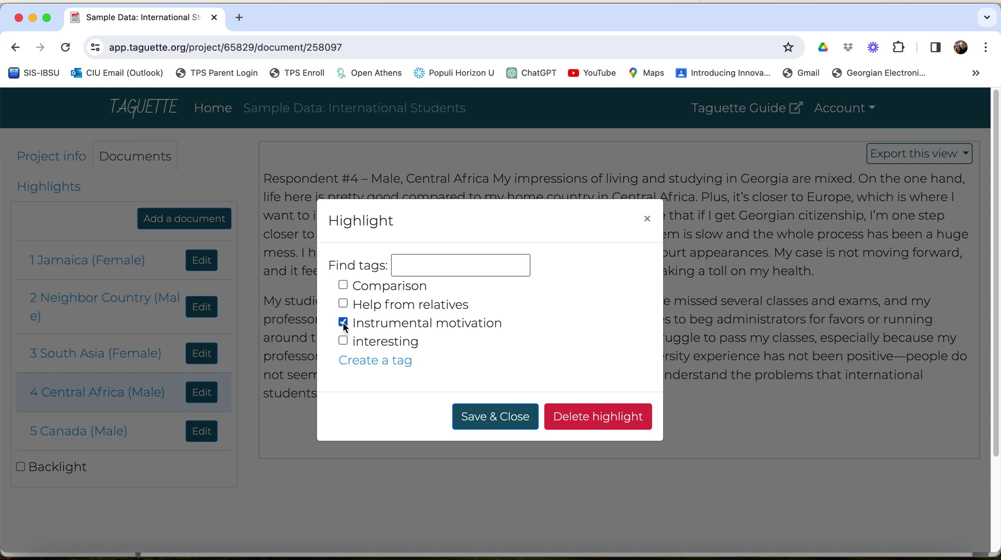
{"action": "left_click", "coordinate": [482, 416]}
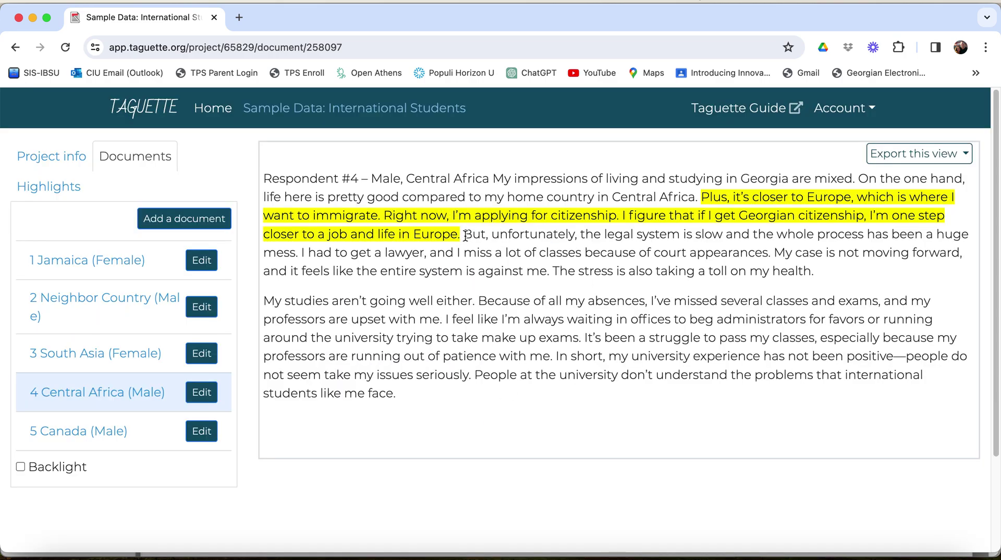
{"action": "mouse_move", "coordinate": [466, 235]}
{"action": "left_mouse_down"}
{"action": "mouse_move", "coordinate": [654, 271]}
{"action": "mouse_move", "coordinate": [815, 275]}
{"action": "left_mouse_up"}
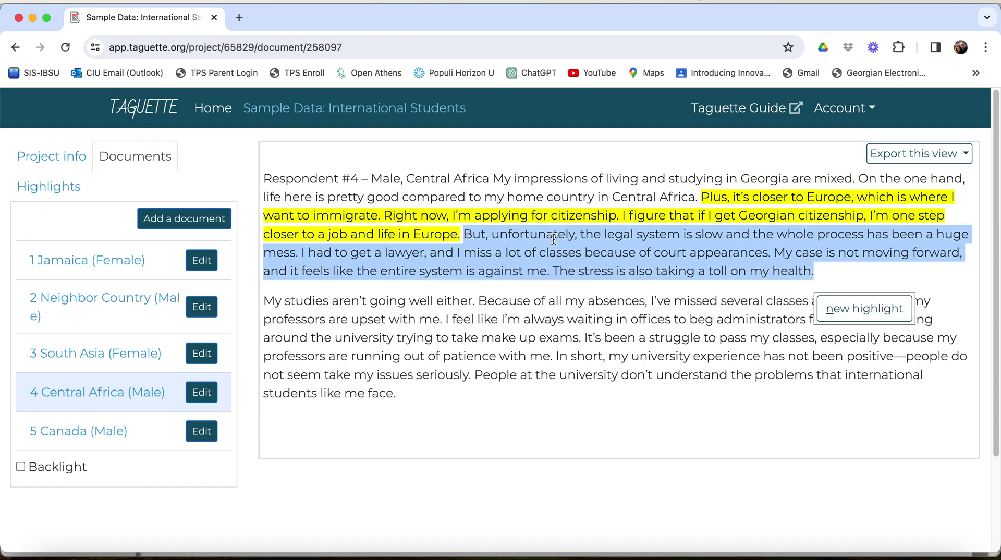
Make the legal-system-troubles passage a new highlight and begin a new tag for it
{"action": "left_click", "coordinate": [864, 310]}
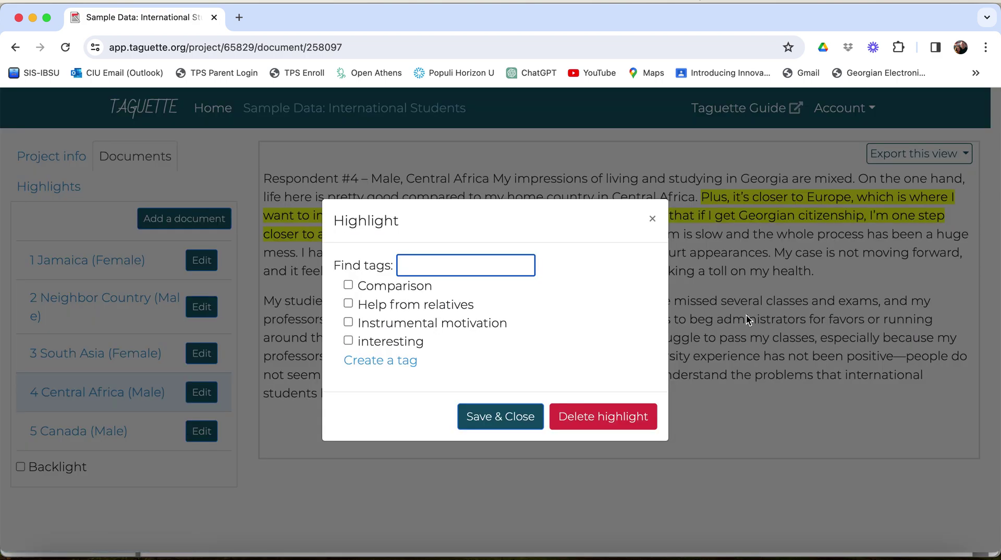
{"action": "left_click", "coordinate": [348, 285]}
{"action": "left_click", "coordinate": [348, 285]}
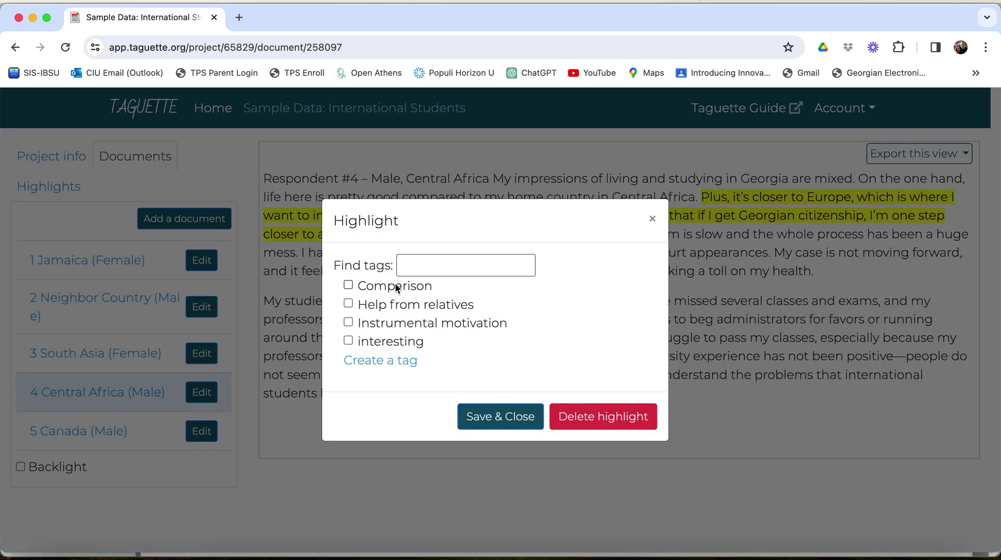
{"action": "left_click", "coordinate": [420, 266]}
{"action": "left_click", "coordinate": [365, 402]}
{"action": "left_click", "coordinate": [364, 359]}
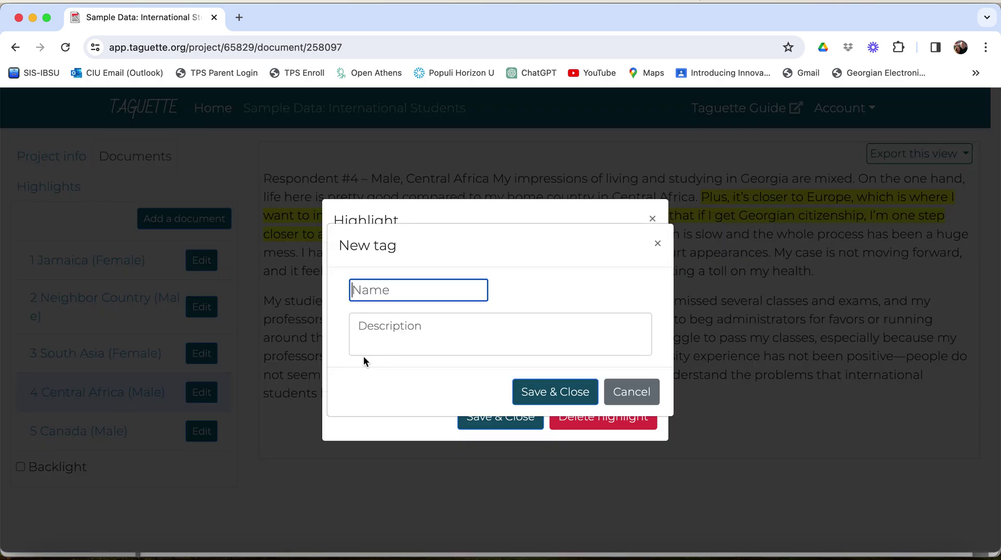
Name the tag 'Cultural stresses', save the highlight, and open 5 Canada (Male)
{"action": "type", "text": "Cultural stresses"}
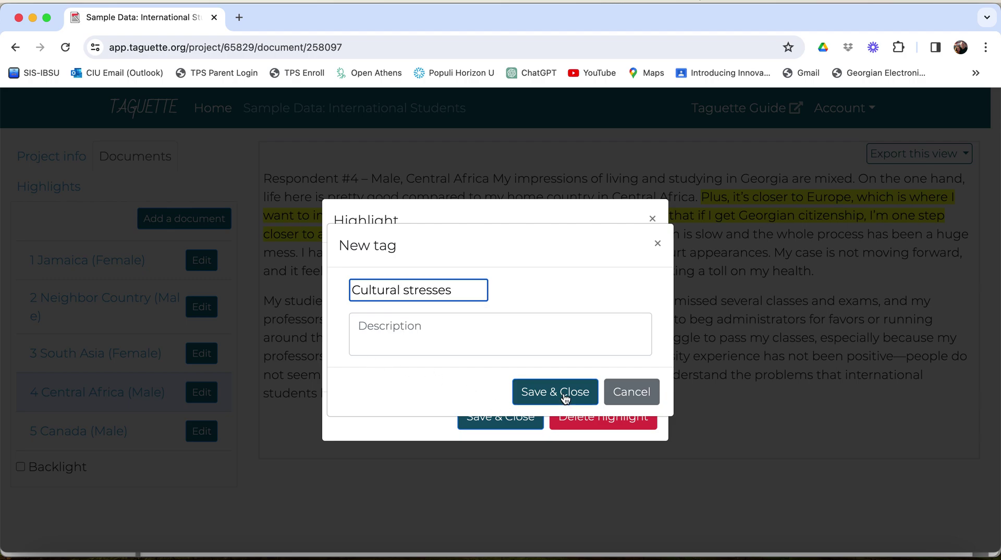
{"action": "left_click", "coordinate": [562, 393]}
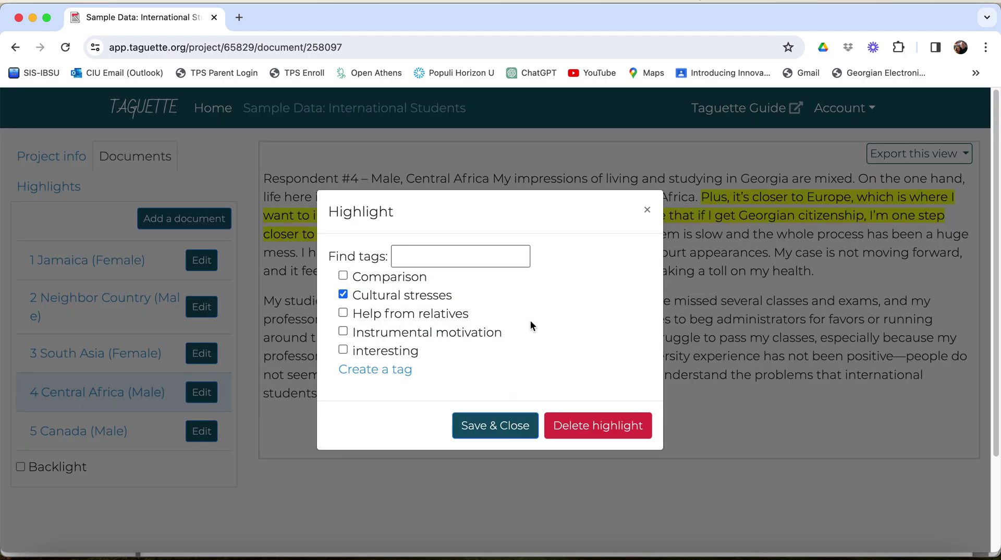
{"action": "left_click", "coordinate": [496, 424]}
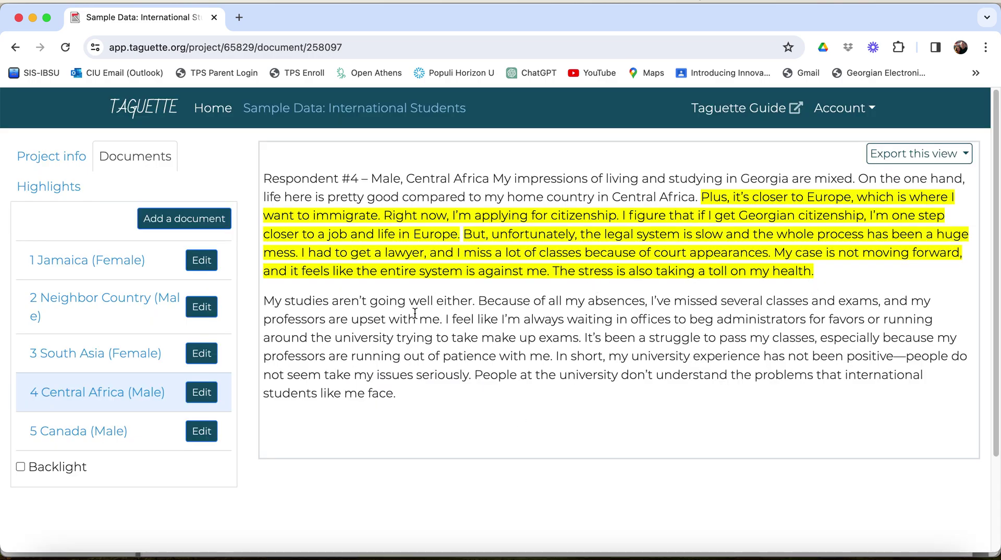
{"action": "scroll", "coordinate": [415, 312], "scroll_direction": "down", "scroll_amount": 2}
{"action": "left_click", "coordinate": [72, 396]}
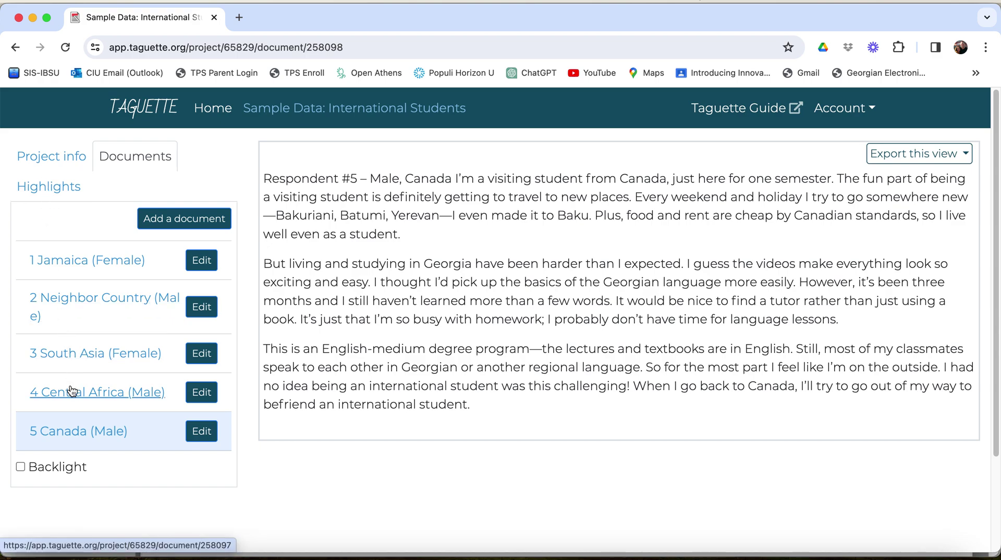
Review the four Comparison excerpts from the Jamaica, Neighbor Country and South Asia interviews
{"action": "left_click", "coordinate": [39, 187]}
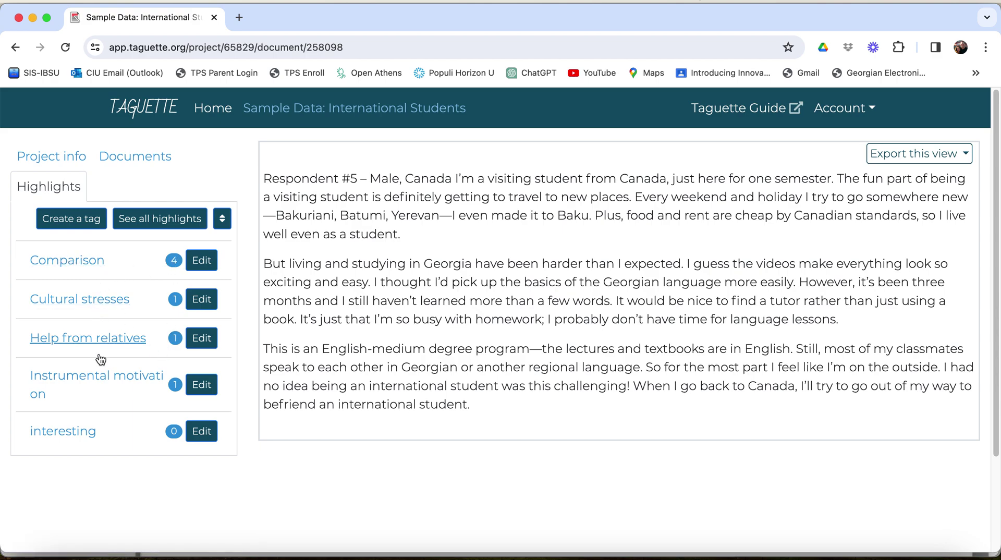
{"action": "left_click", "coordinate": [59, 265]}
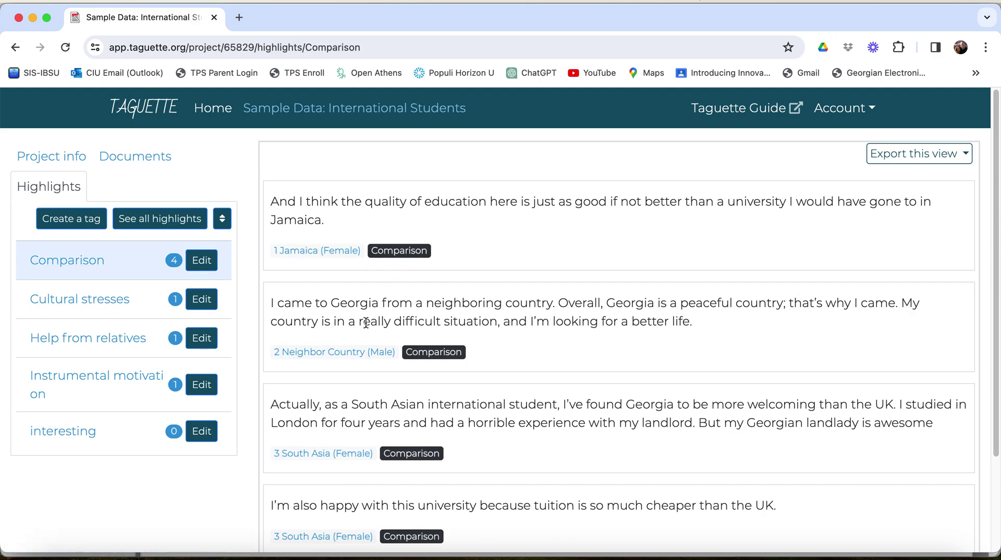
{"action": "scroll", "coordinate": [366, 323], "scroll_direction": "down", "scroll_amount": 2}
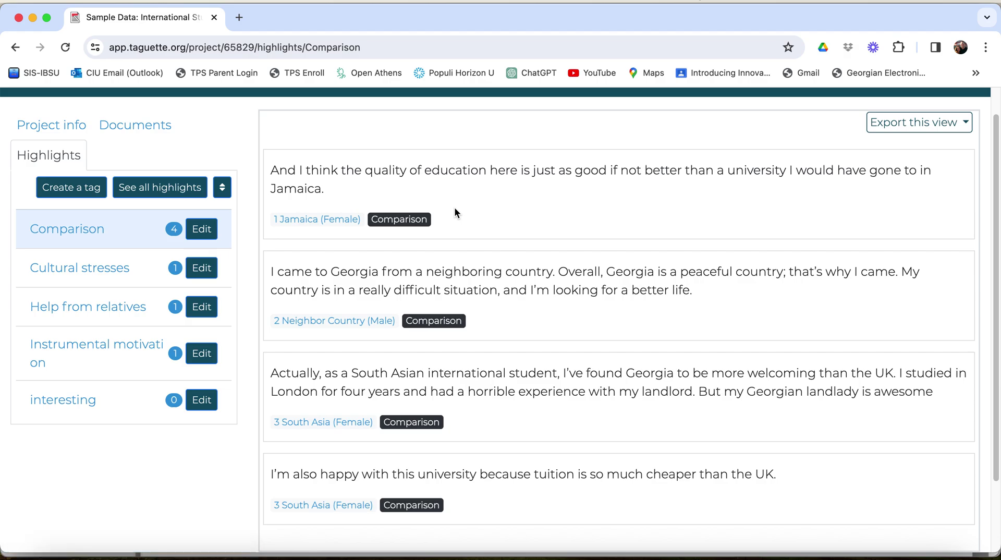
{"action": "scroll", "coordinate": [454, 207], "scroll_direction": "down", "scroll_amount": 3}
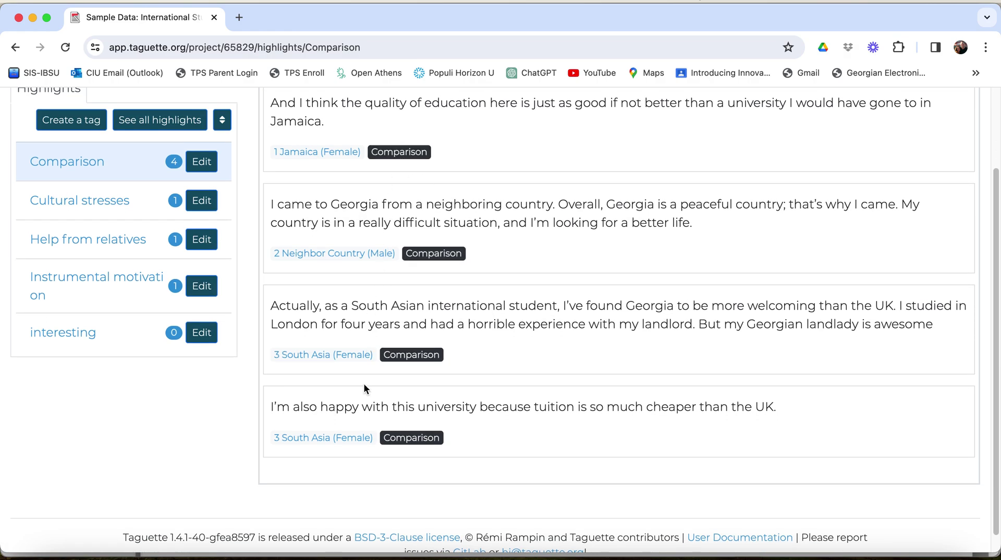
{"action": "scroll", "coordinate": [364, 387], "scroll_direction": "up", "scroll_amount": 2}
{"action": "scroll", "coordinate": [364, 387], "scroll_direction": "up", "scroll_amount": 2}
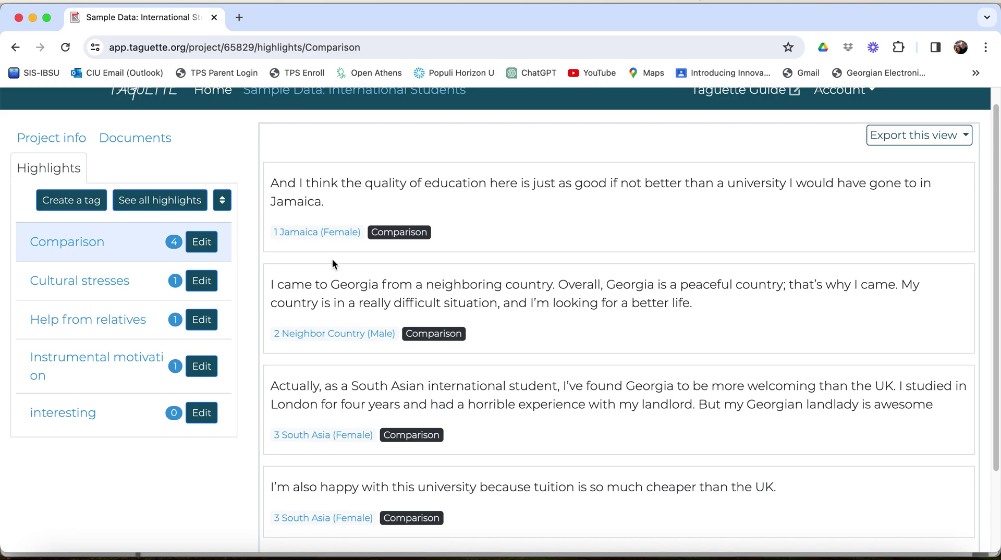
{"action": "scroll", "coordinate": [332, 259], "scroll_direction": "down", "scroll_amount": 2}
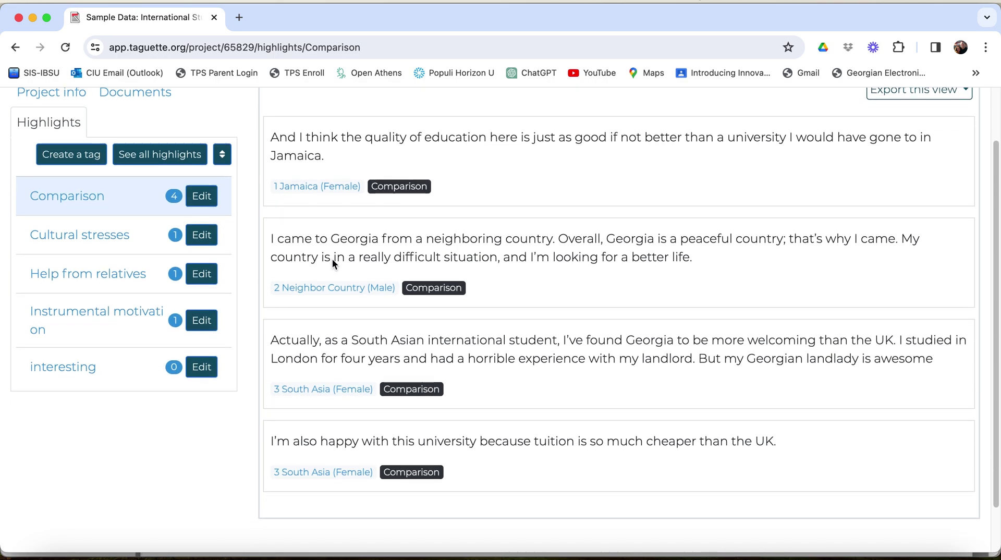
{"action": "scroll", "coordinate": [332, 258], "scroll_direction": "up", "scroll_amount": 2}
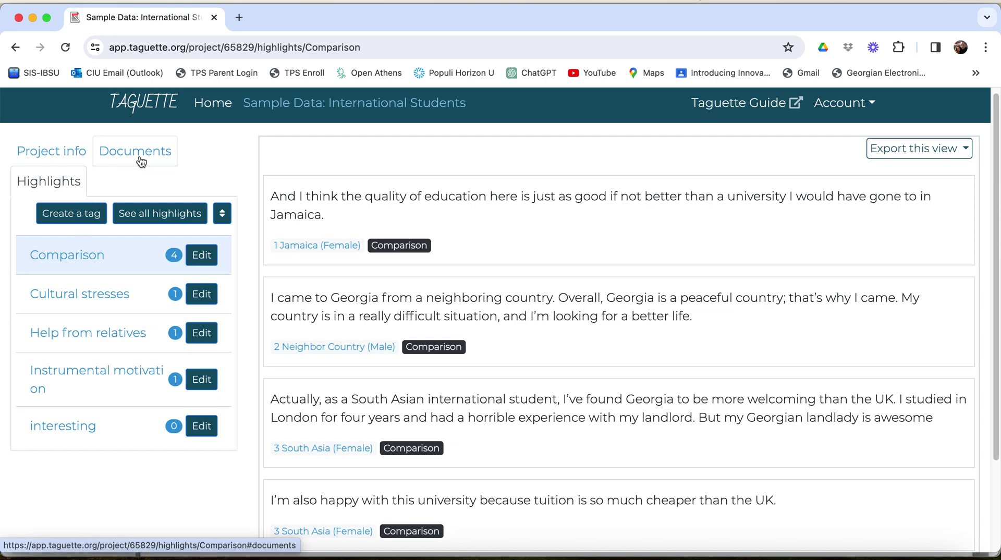
{"action": "left_click", "coordinate": [141, 161]}
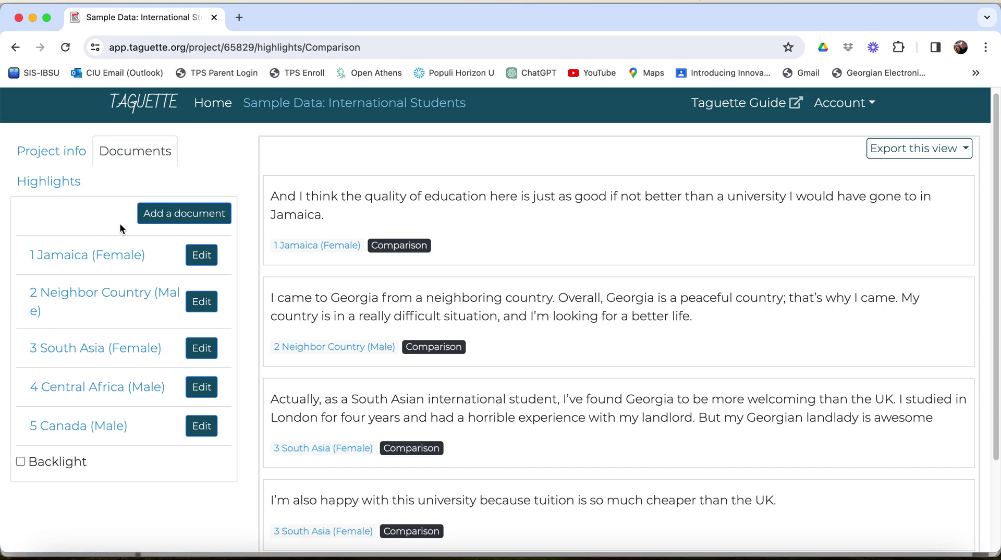
Open 1 Jamaica (Female) and view the Help from relatives tag on the 'But I live with...' highlight
{"action": "left_click", "coordinate": [84, 255]}
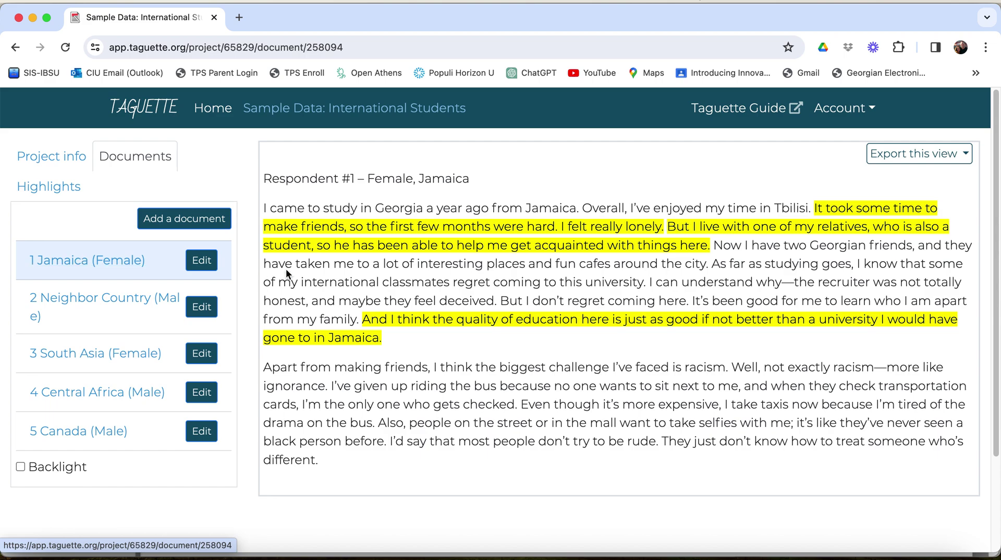
{"action": "left_click", "coordinate": [714, 228]}
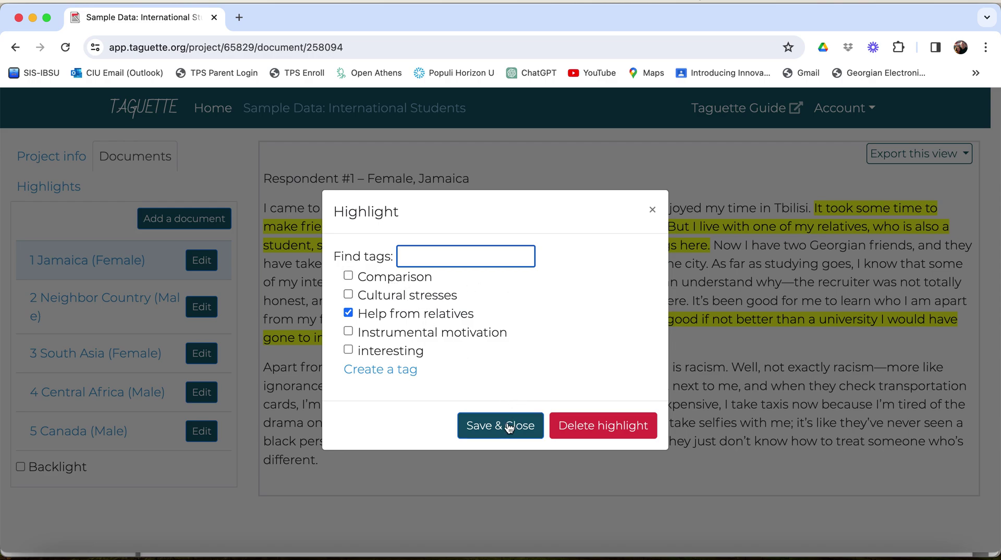
Close that editor and start a new tag for another highlighted passage
{"action": "left_click", "coordinate": [654, 207]}
{"action": "left_click", "coordinate": [604, 229]}
{"action": "left_click", "coordinate": [379, 371]}
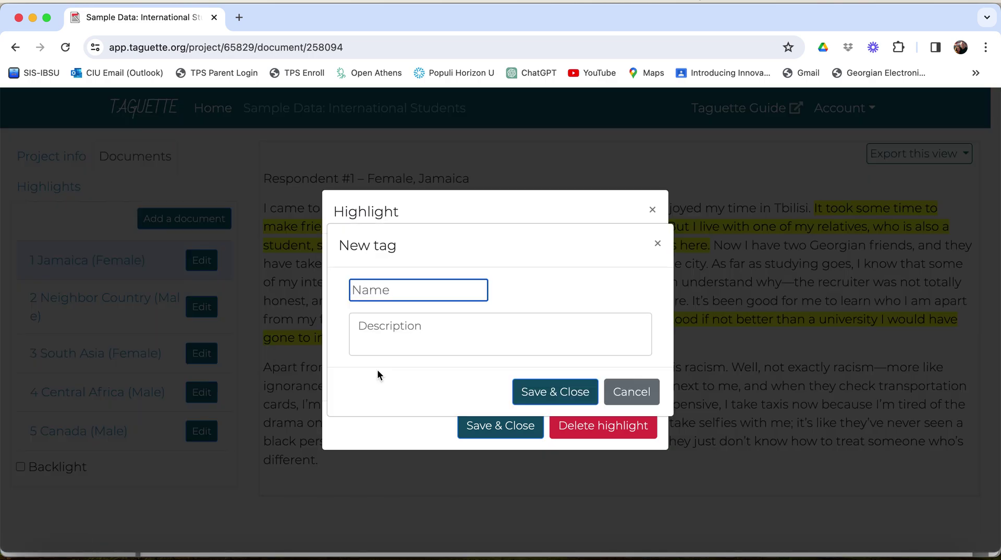
Name the tag 'THEME: TRANSITION CHALLENGES' in capitals and save it
{"action": "key", "text": "Caps_Lock"}
{"action": "type", "text": "TH"}
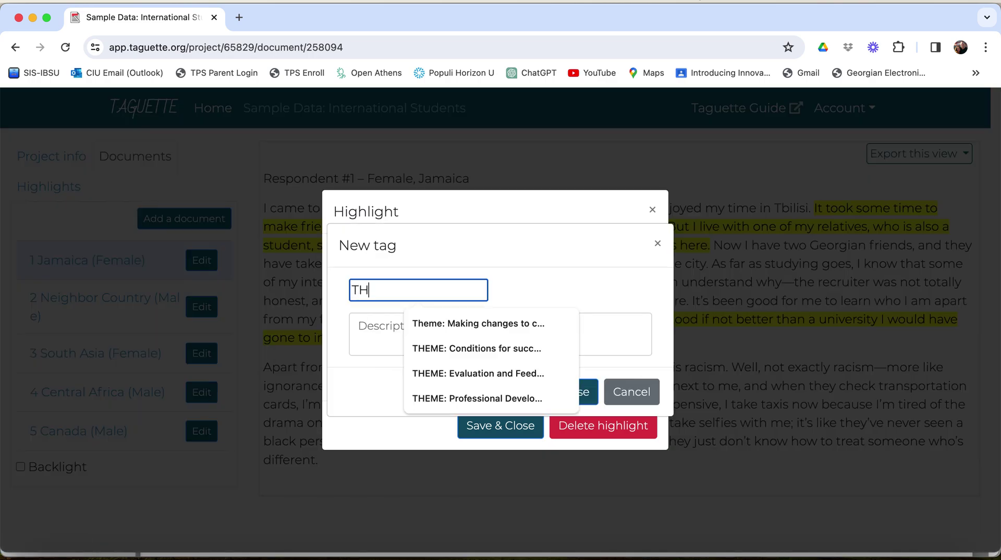
{"action": "type", "text": "EMEE"}
{"action": "key", "text": "BackSpace"}
{"action": "type", "text": ":"}
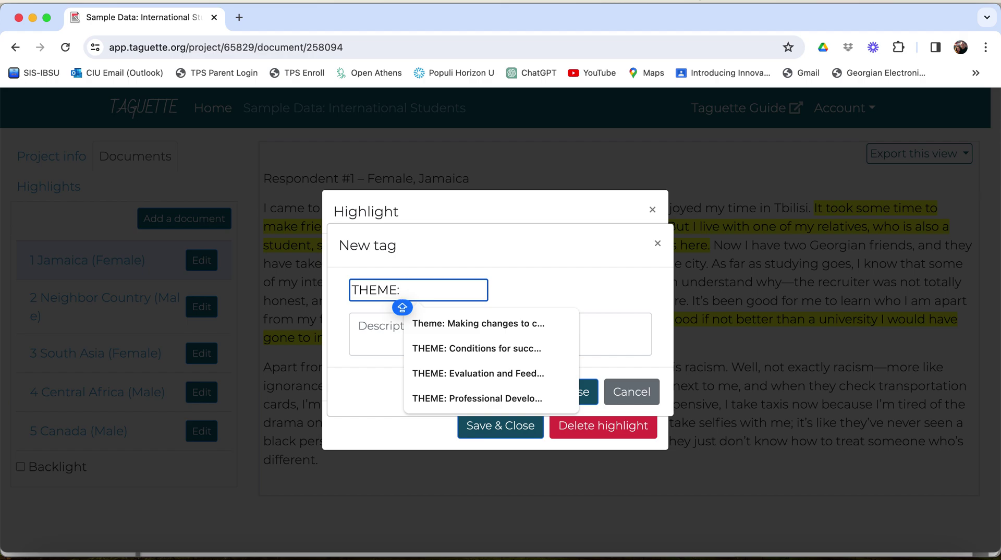
{"action": "type", "text": "TRANSITIO"}
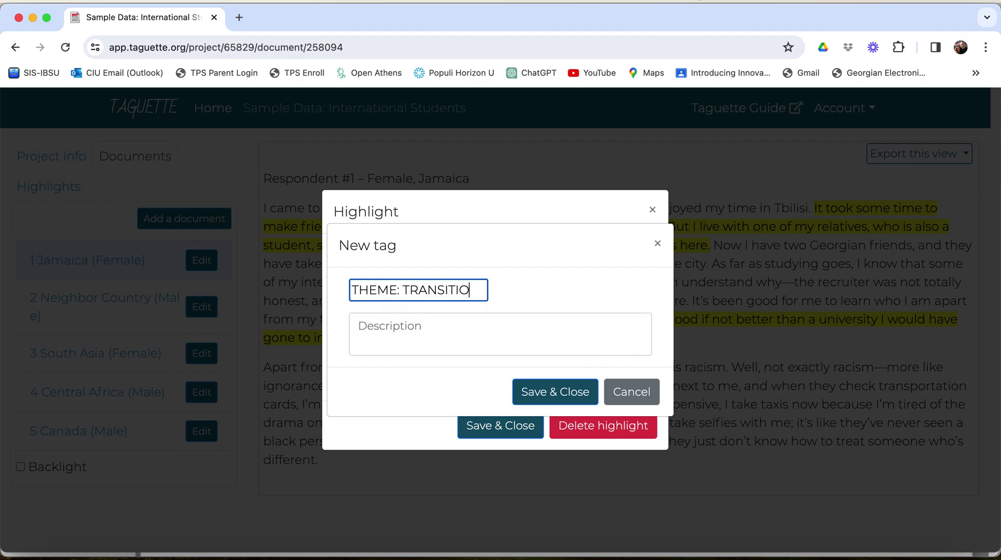
{"action": "type", "text": "N CHALLENGES"}
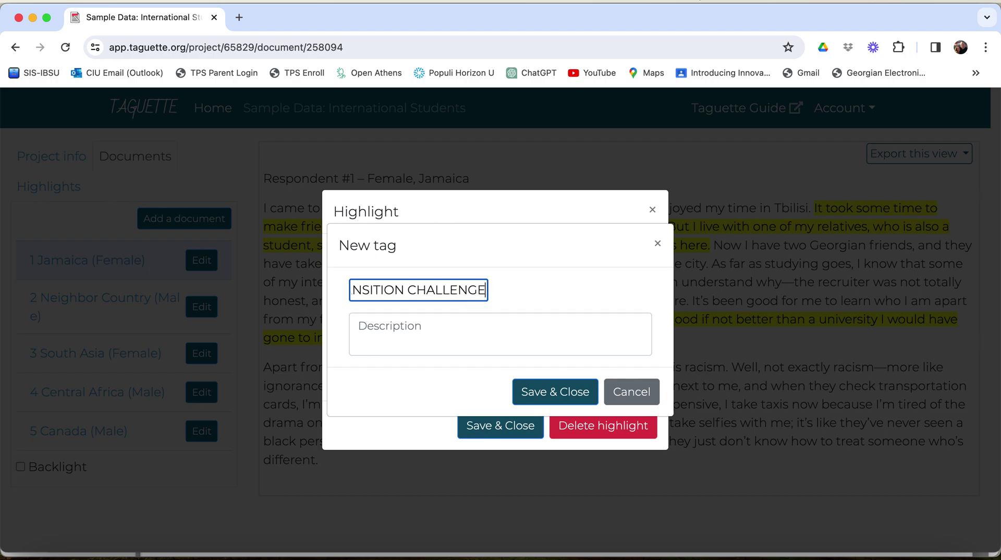
{"action": "left_click", "coordinate": [555, 392]}
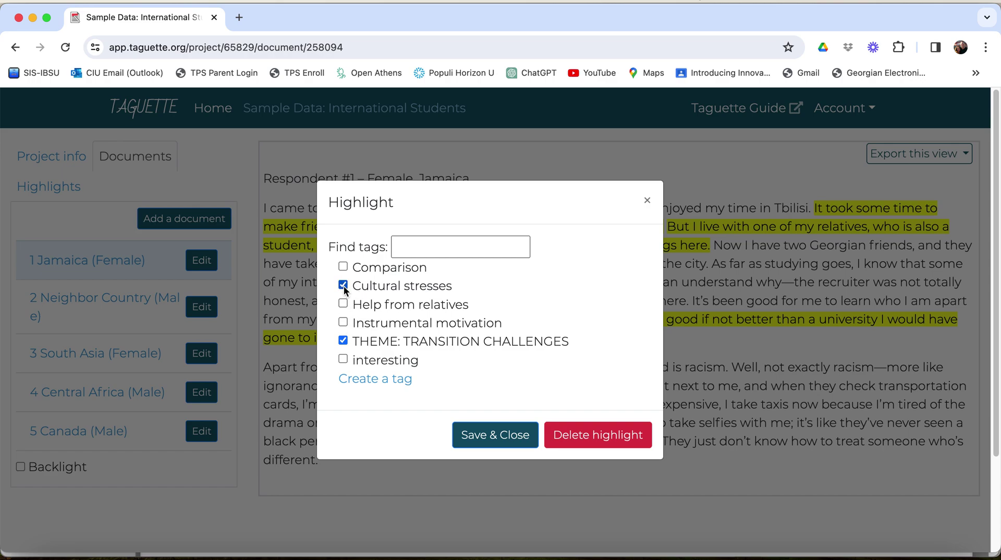
Save the making-friends highlight with its THEME: TRANSITION CHALLENGES tag
{"action": "left_click", "coordinate": [495, 440]}
{"action": "left_click", "coordinate": [612, 226]}
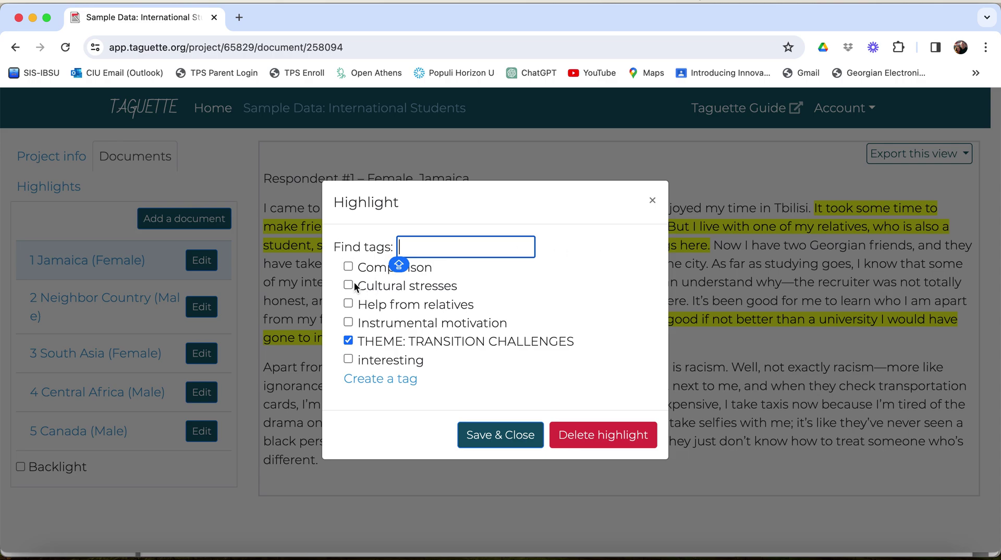
{"action": "left_click", "coordinate": [652, 200]}
Apply THEME: TRANSITION CHALLENGES to the living-with-a-relative highlight and save it
{"action": "left_click", "coordinate": [845, 209]}
{"action": "left_click", "coordinate": [868, 251]}
{"action": "left_click", "coordinate": [736, 227]}
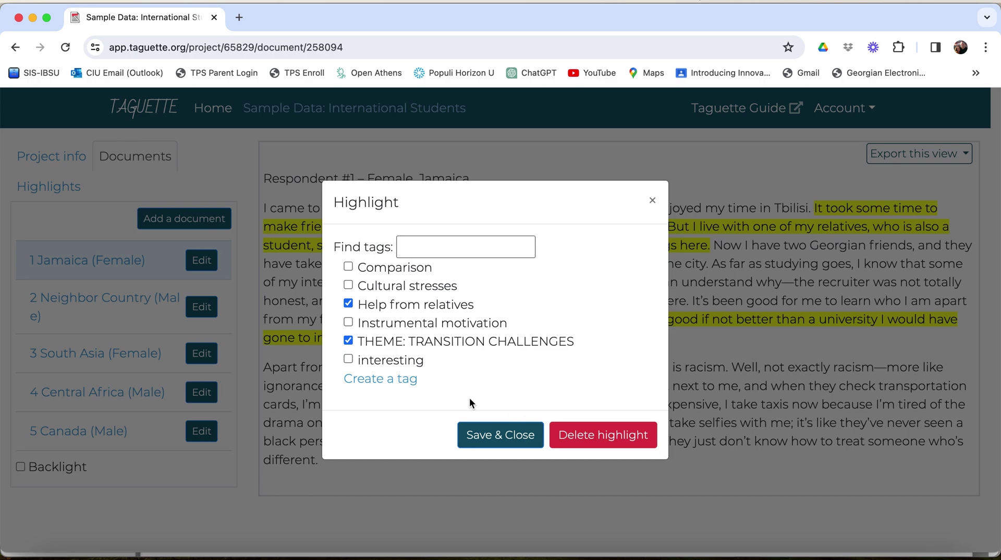
{"action": "left_click", "coordinate": [499, 435]}
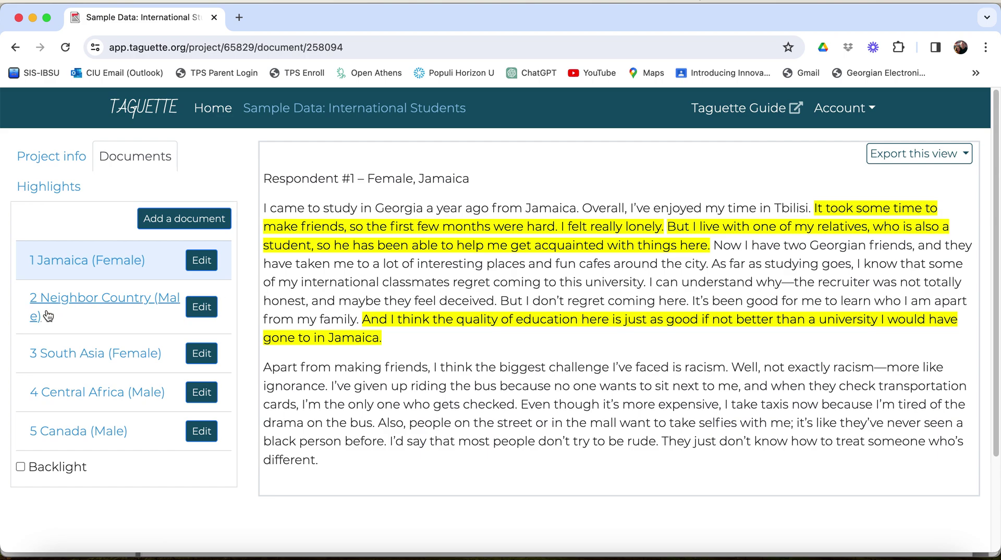
{"action": "left_click", "coordinate": [46, 189]}
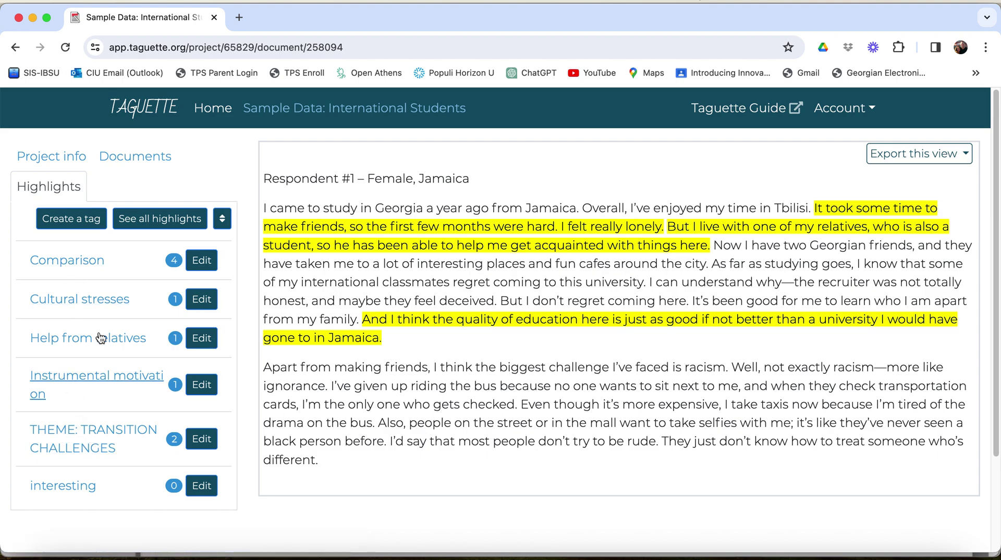
Check the Jamaica tags: THEME: TRANSITION CHALLENGES on making-friends, Comparison on education quality
{"action": "left_click", "coordinate": [126, 162]}
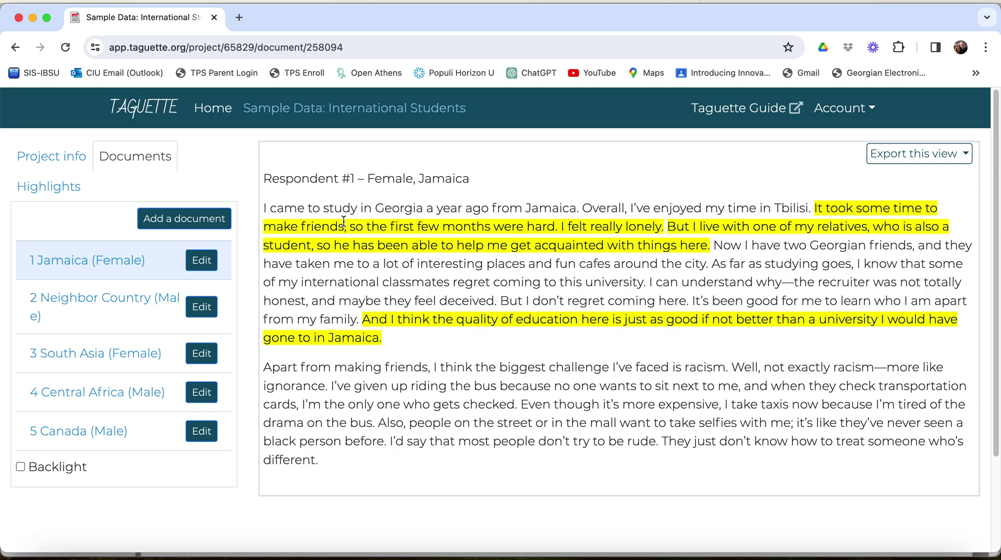
{"action": "mouse_move", "coordinate": [343, 222]}
{"action": "mouse_move", "coordinate": [363, 318]}
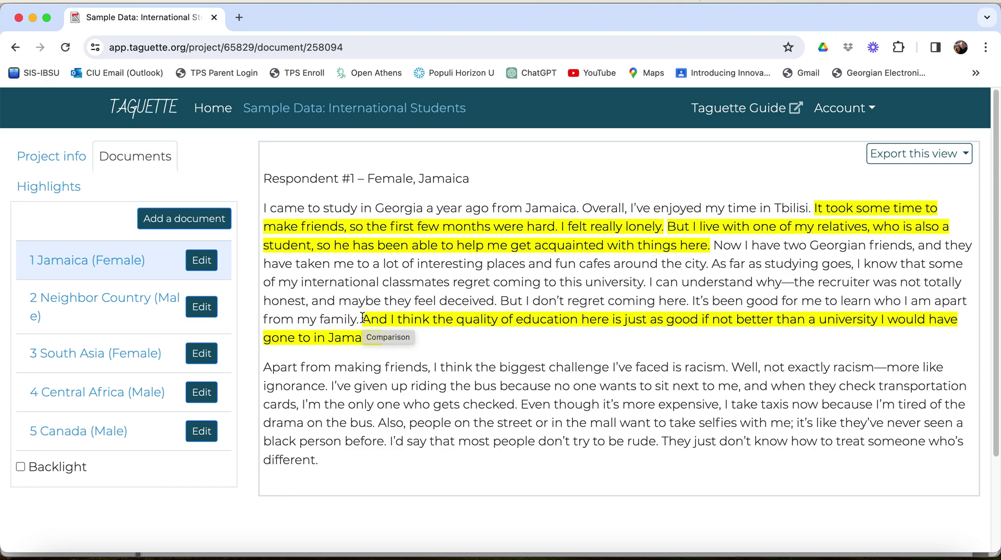